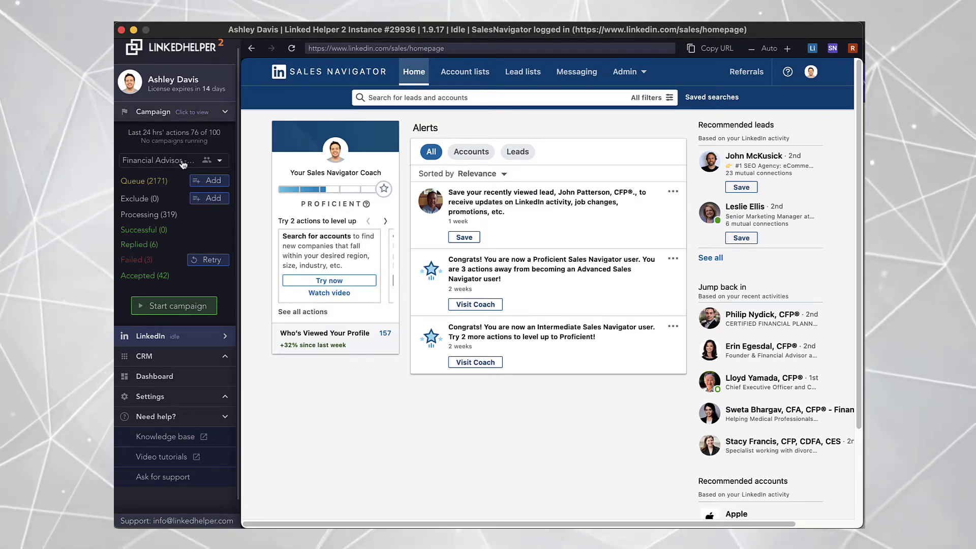
Step: Start a new campaign from the Invite by Email & Follow Up template and begin naming it Test
click(219, 161)
click(145, 176)
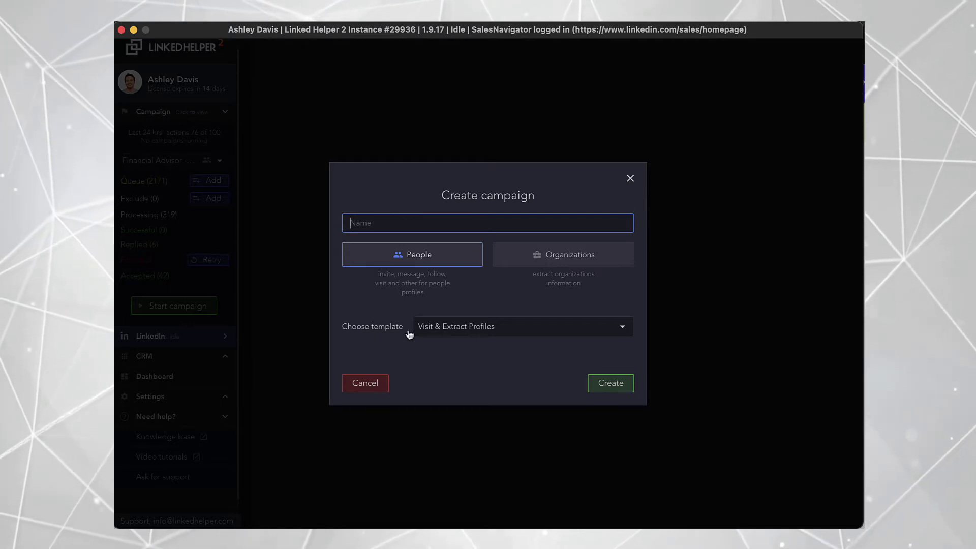
click(437, 328)
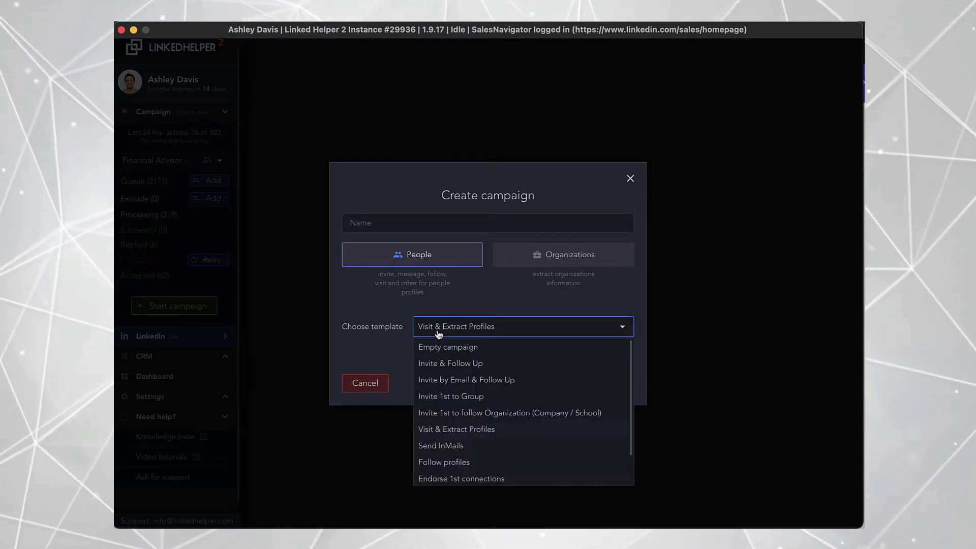
click(460, 379)
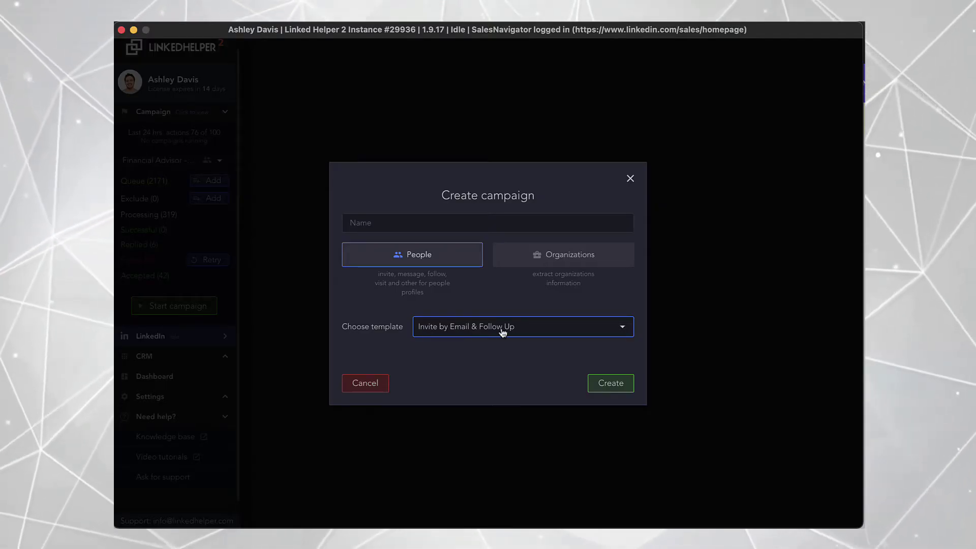
click(386, 223)
text(Test)
Step: Create the Test campaign and view Action #3's thank-you follow-up message text
click(607, 381)
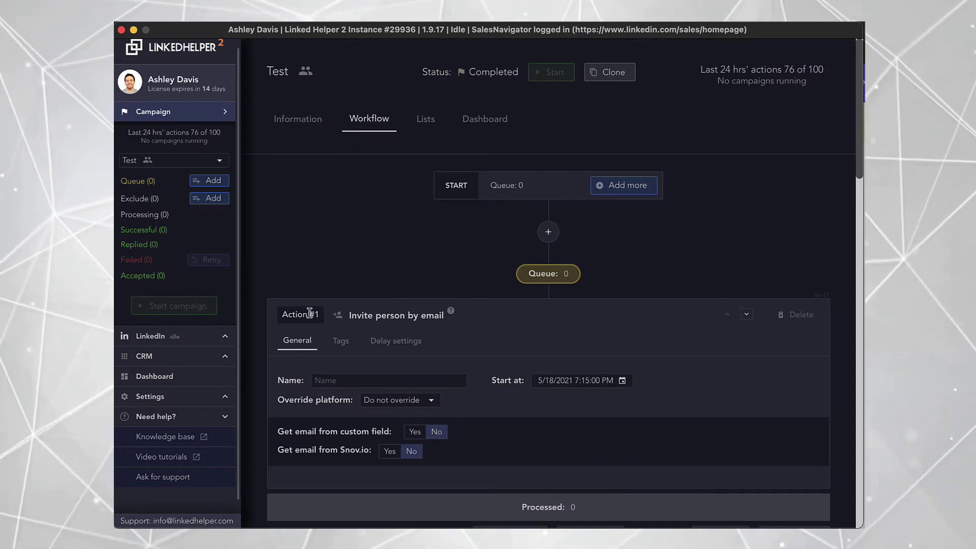
scroll(405, 235, down, 2)
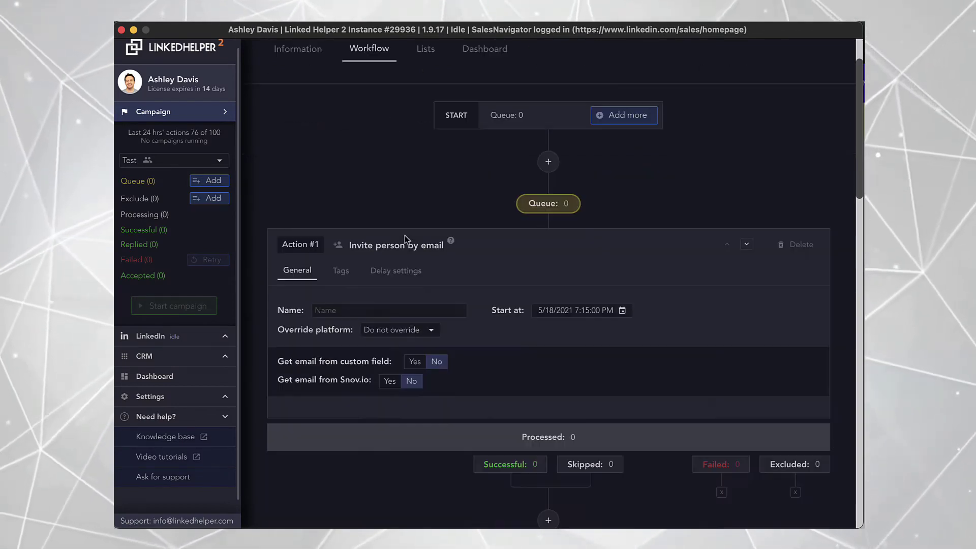
scroll(405, 236, down, 8)
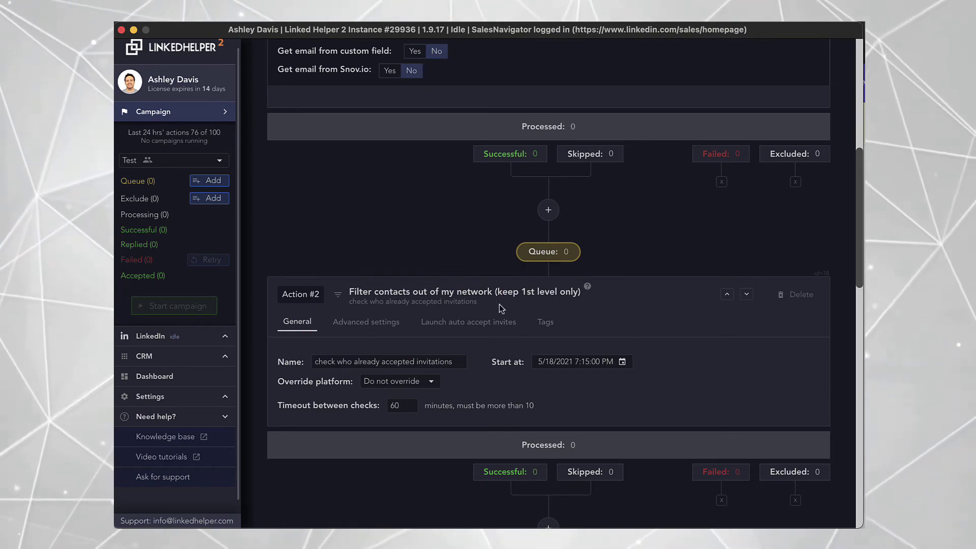
scroll(500, 305, down, 9)
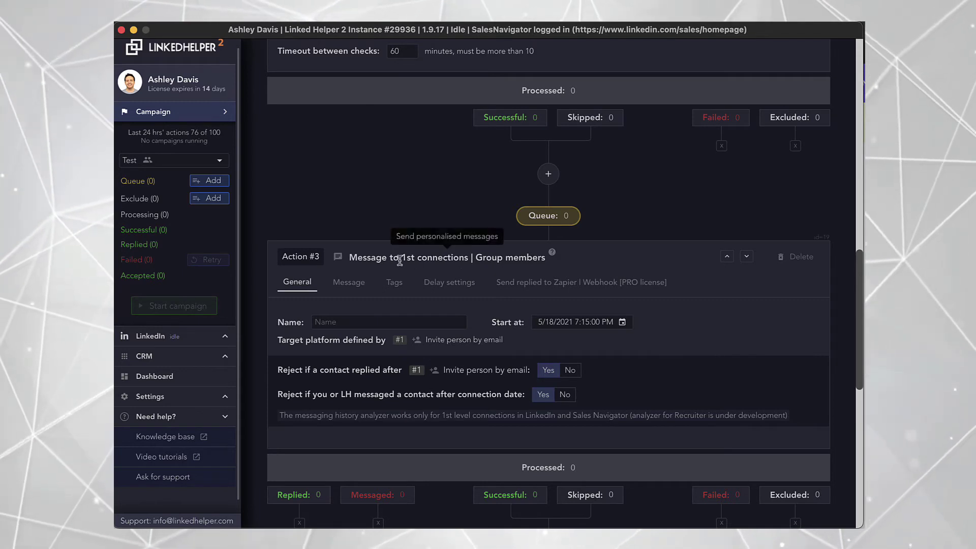
scroll(424, 272, down, 2)
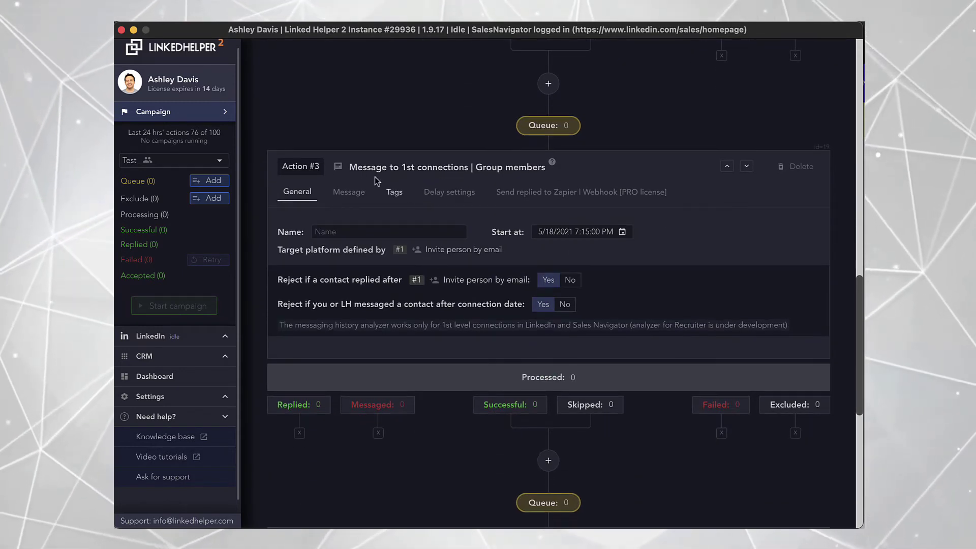
click(347, 193)
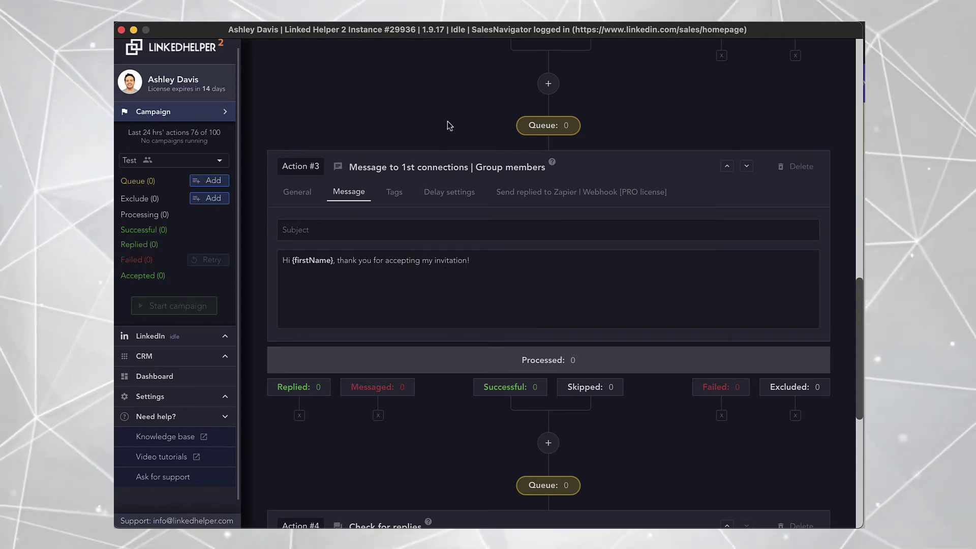
scroll(451, 109, up, 5)
scroll(451, 109, up, 2)
scroll(453, 113, up, 3)
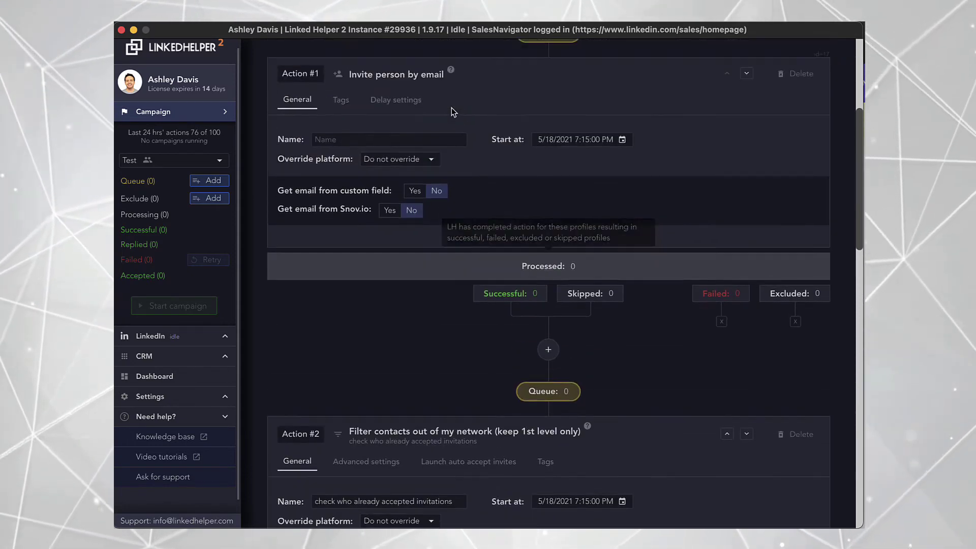
scroll(450, 115, up, 2)
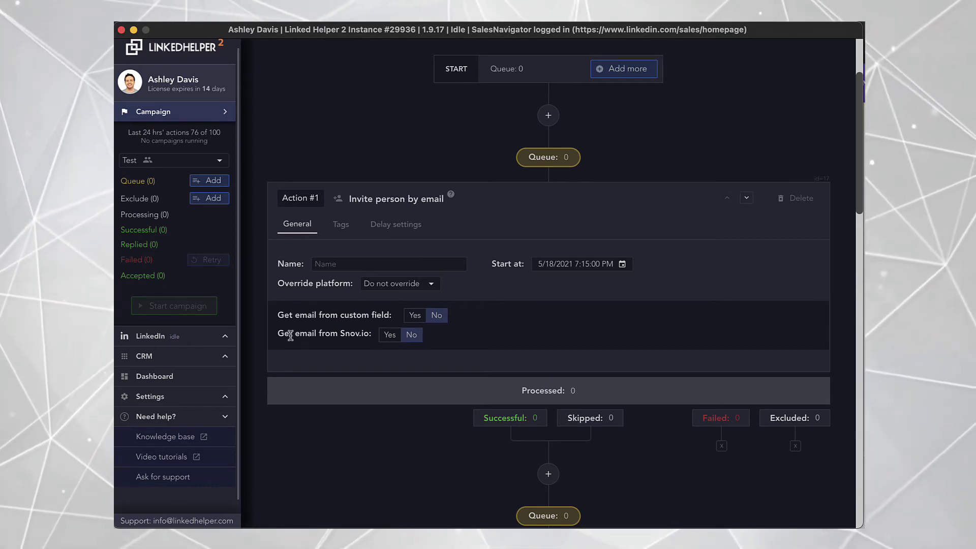
Step: Set Get email from Snov.io to Yes in the Invite person by email step
click(389, 336)
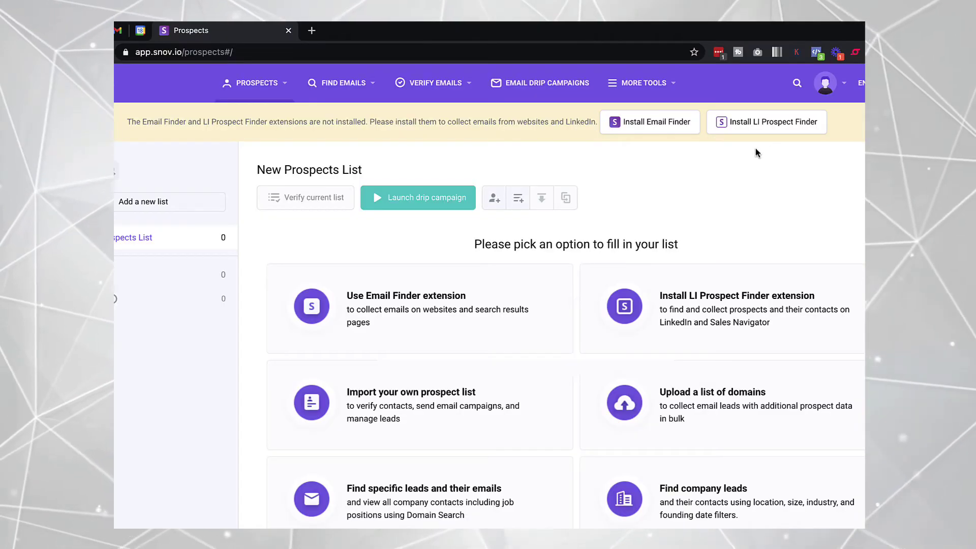
click(644, 82)
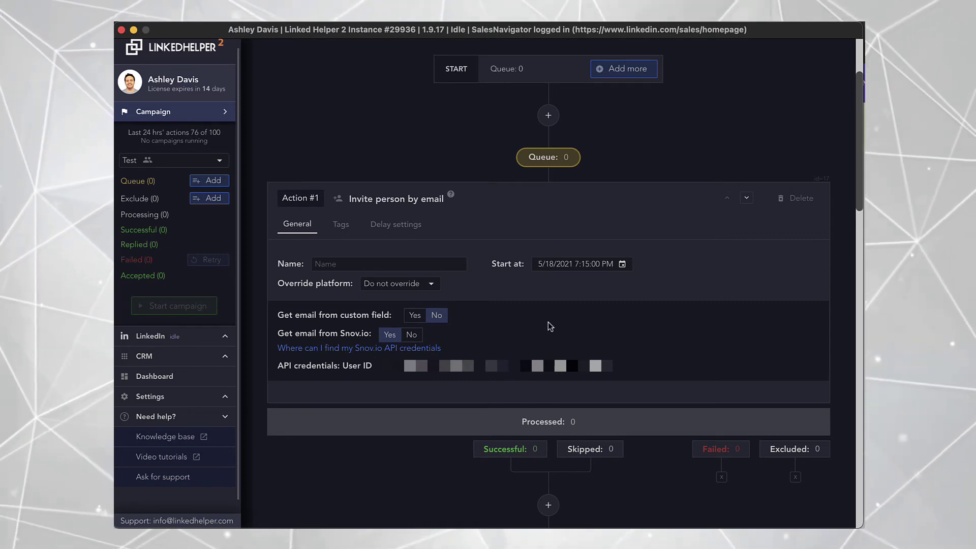
click(211, 185)
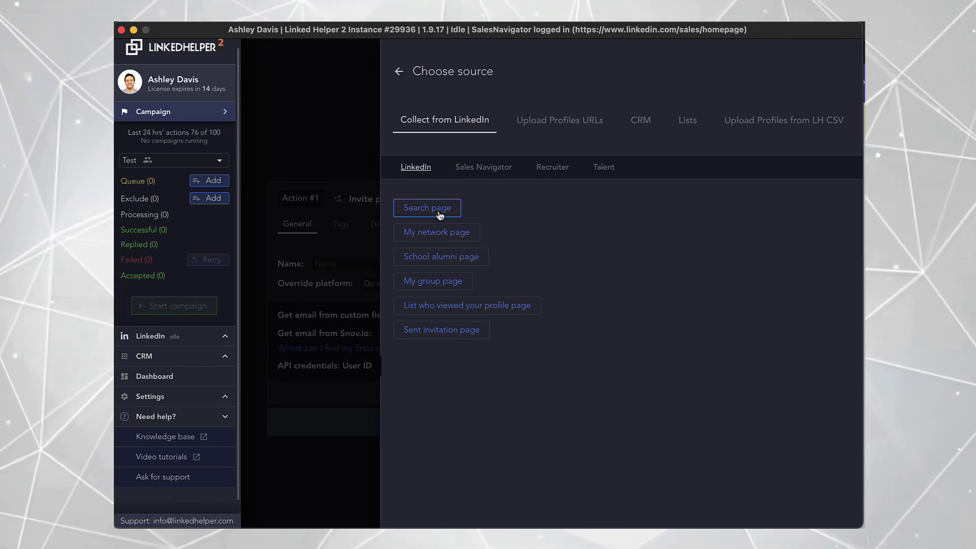
click(495, 174)
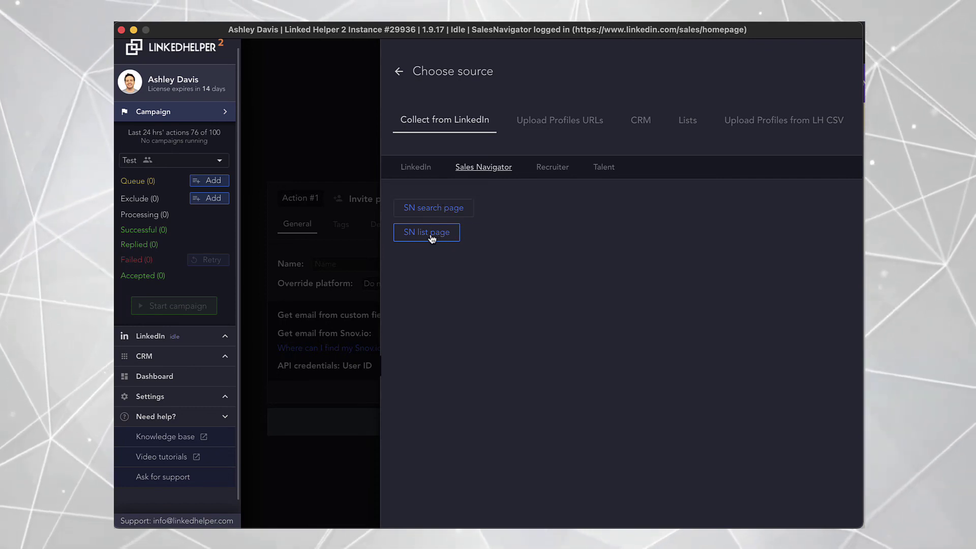
click(367, 143)
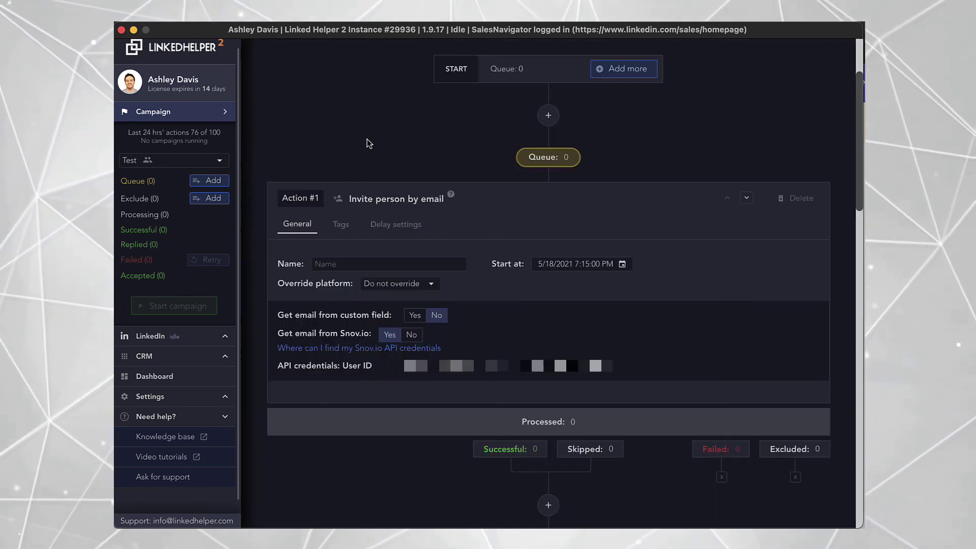